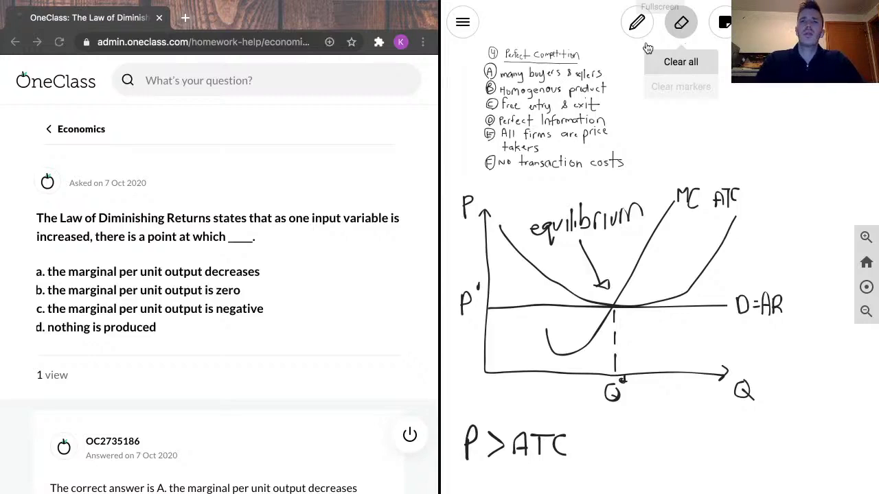
Erase all ink from the perfect-competition drawing with Clear all, then reselect the pen.
{"action": "left_click", "coordinate": [637, 27]}
{"action": "left_click", "coordinate": [637, 29]}
Handwrite the number 5 near the board's top-left and draw a circle around it.
{"action": "mouse_move", "coordinate": [451, 60]}
{"action": "left_mouse_down"}
{"action": "mouse_move", "coordinate": [451, 81]}
{"action": "mouse_move", "coordinate": [464, 61]}
{"action": "left_mouse_up"}
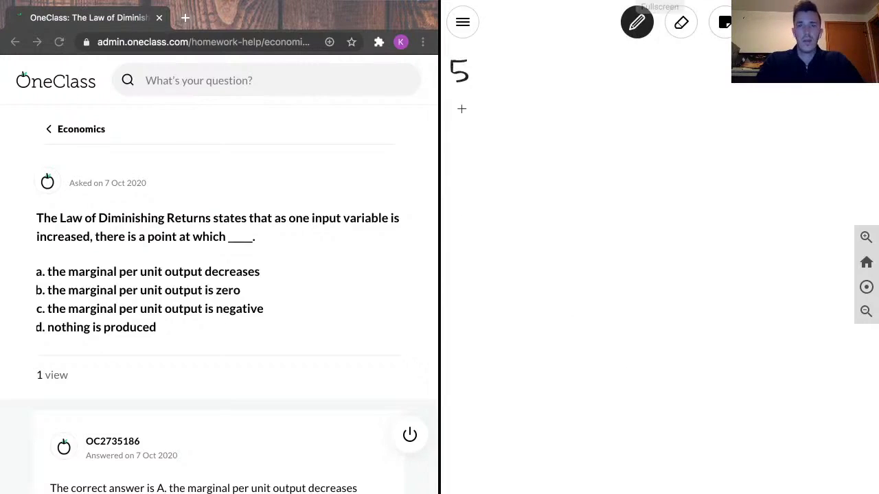
{"action": "mouse_move", "coordinate": [451, 93]}
{"action": "left_mouse_down"}
{"action": "mouse_move", "coordinate": [472, 95]}
{"action": "mouse_move", "coordinate": [471, 48]}
{"action": "mouse_move", "coordinate": [443, 81]}
{"action": "mouse_move", "coordinate": [452, 102]}
{"action": "left_mouse_up"}
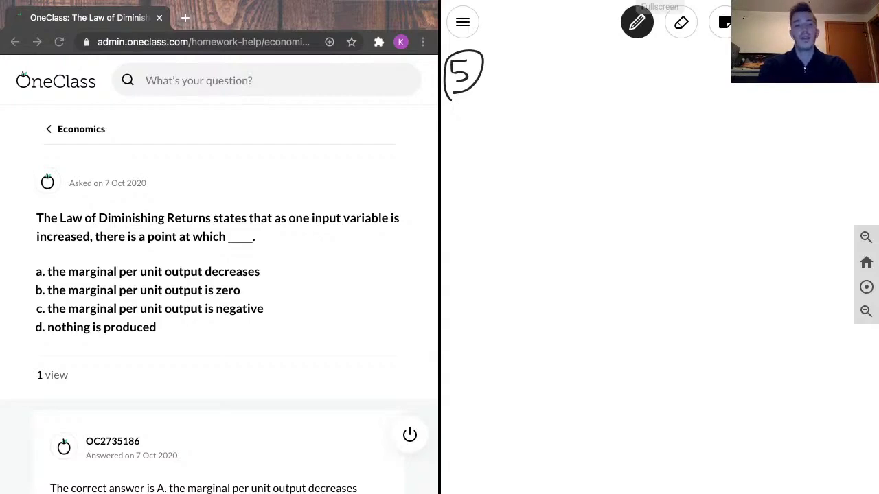
{"action": "scroll", "coordinate": [240, 326], "scroll_direction": "down", "scroll_amount": 4}
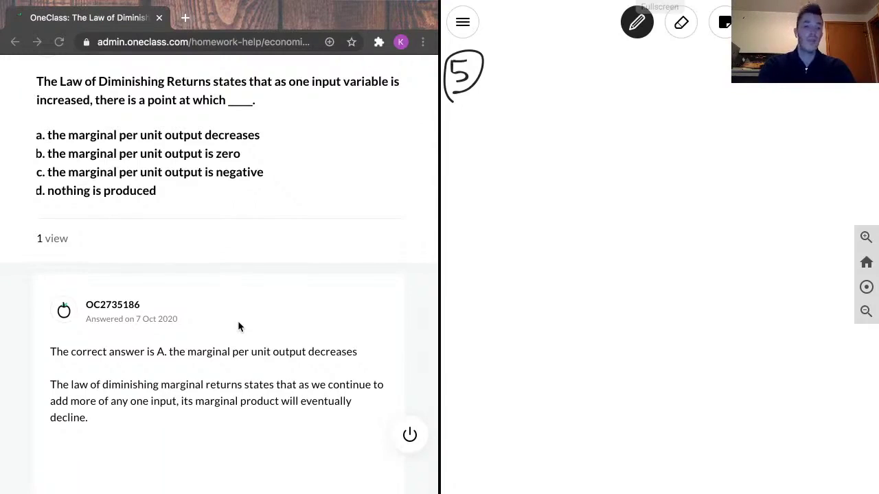
{"action": "scroll", "coordinate": [238, 323], "scroll_direction": "down", "scroll_amount": 5}
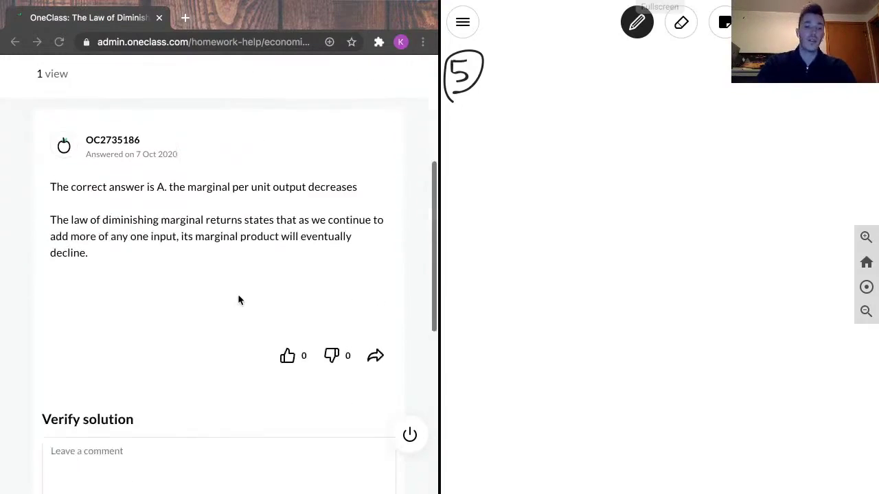
{"action": "scroll", "coordinate": [238, 300], "scroll_direction": "up", "scroll_amount": 4}
{"action": "scroll", "coordinate": [238, 300], "scroll_direction": "up", "scroll_amount": 2}
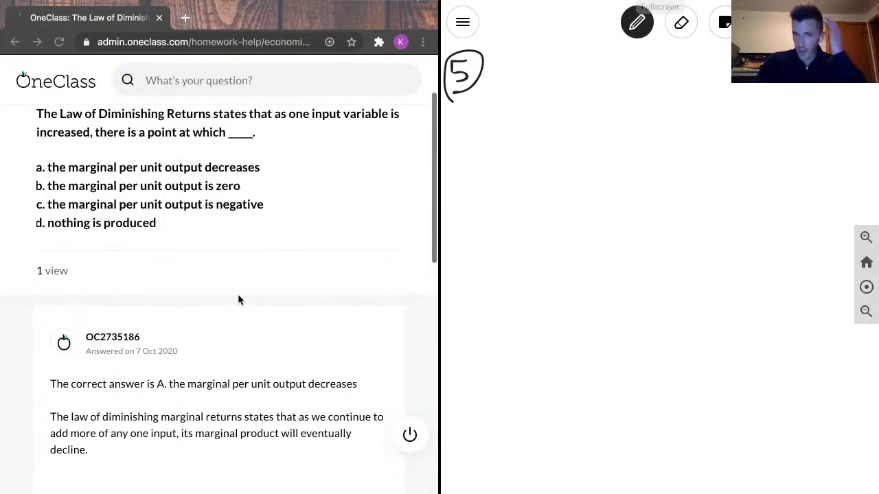
Clear all ink from the whiteboard again and return to the pen tool.
{"action": "left_click", "coordinate": [587, 156]}
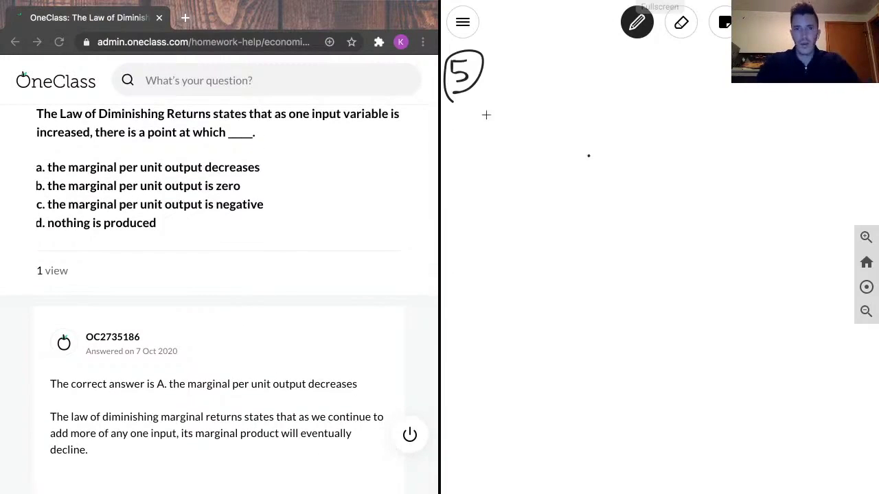
{"action": "left_click", "coordinate": [681, 23]}
{"action": "left_click", "coordinate": [680, 22]}
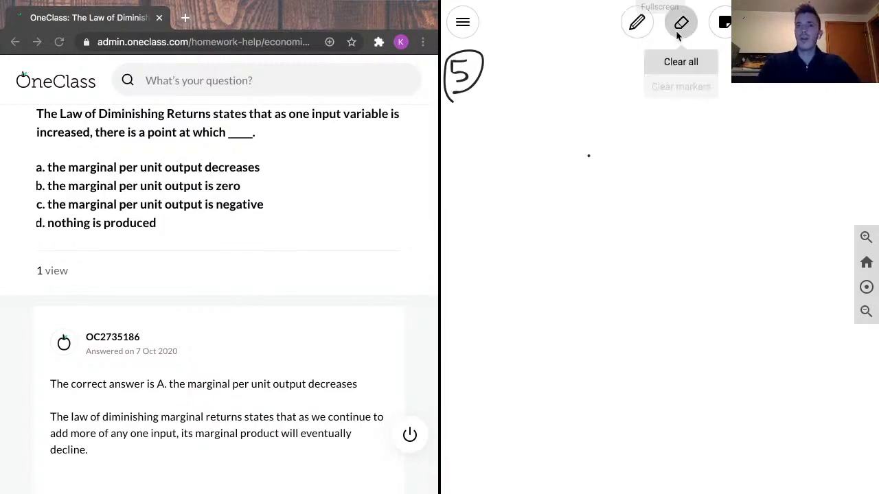
{"action": "left_click", "coordinate": [679, 61]}
{"action": "left_click", "coordinate": [638, 27]}
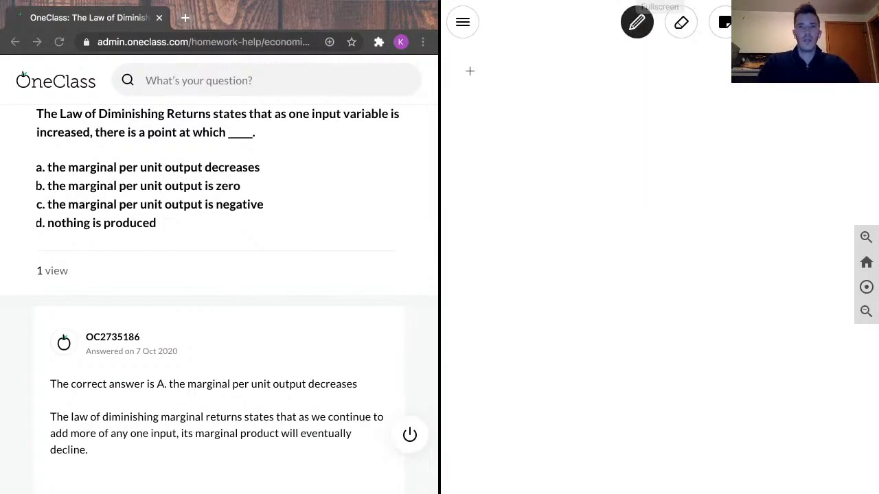
Redraw the circled 5 and draw arrowed vertical and horizontal axes below it.
{"action": "mouse_move", "coordinate": [458, 64]}
{"action": "left_mouse_down"}
{"action": "mouse_move", "coordinate": [471, 79]}
{"action": "mouse_move", "coordinate": [457, 88]}
{"action": "mouse_move", "coordinate": [474, 66]}
{"action": "left_mouse_up"}
{"action": "mouse_move", "coordinate": [464, 106]}
{"action": "left_mouse_down"}
{"action": "mouse_move", "coordinate": [482, 68]}
{"action": "mouse_move", "coordinate": [443, 76]}
{"action": "mouse_move", "coordinate": [468, 104]}
{"action": "left_mouse_up"}
{"action": "mouse_move", "coordinate": [487, 139]}
{"action": "left_mouse_down"}
{"action": "mouse_move", "coordinate": [498, 125]}
{"action": "mouse_move", "coordinate": [510, 140]}
{"action": "mouse_move", "coordinate": [499, 159]}
{"action": "mouse_move", "coordinate": [499, 369]}
{"action": "mouse_move", "coordinate": [779, 375]}
{"action": "mouse_move", "coordinate": [775, 361]}
{"action": "left_mouse_up"}
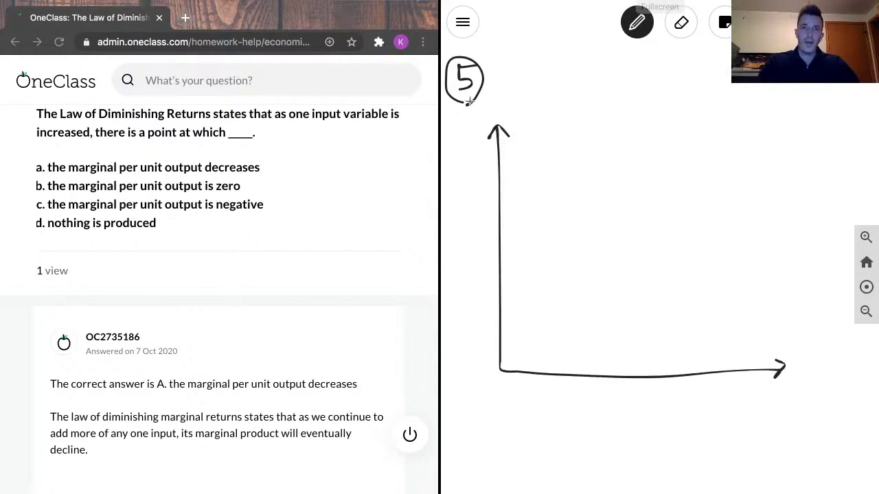
Search Google for 'diminishing marginal output' in a new Chrome tab.
{"action": "left_click", "coordinate": [185, 17]}
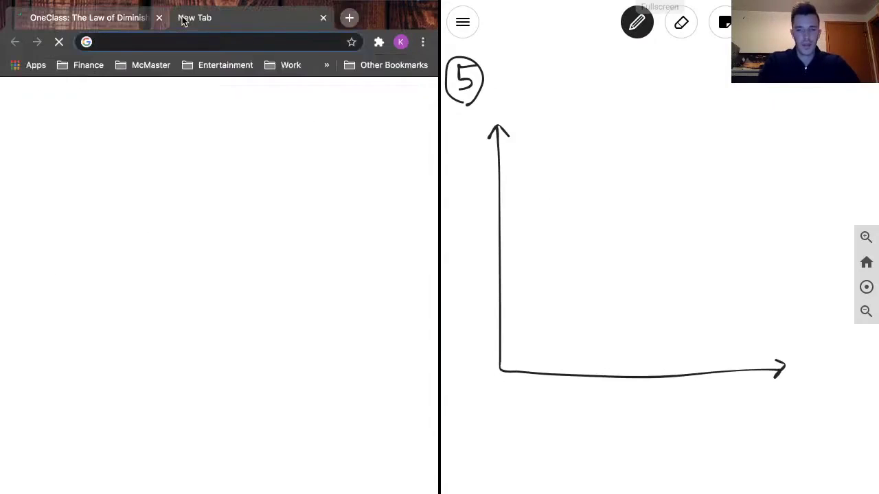
{"action": "type", "text": "mdiminin"}
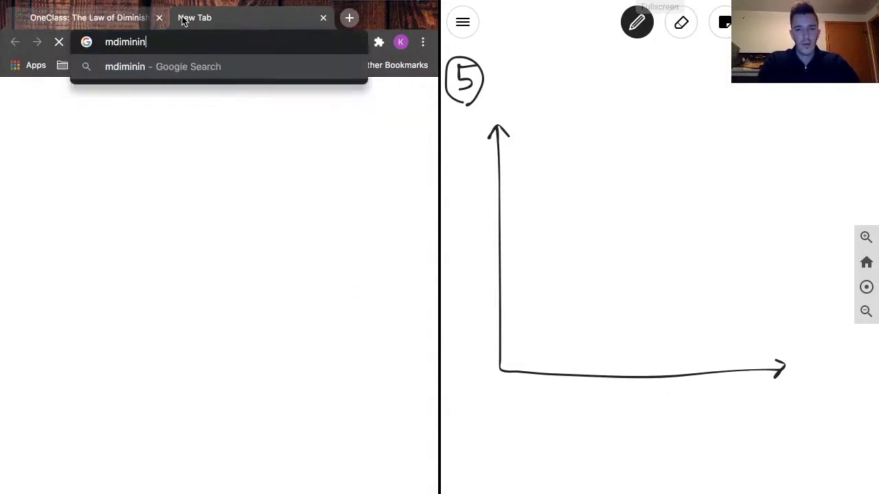
{"action": "type", "text": "shing marginal o"}
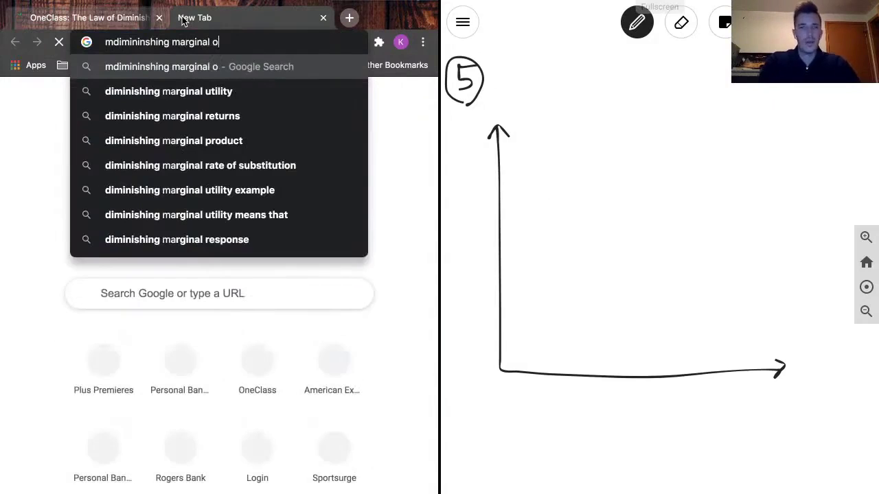
{"action": "type", "text": "uutput"}
{"action": "key", "text": "Return"}
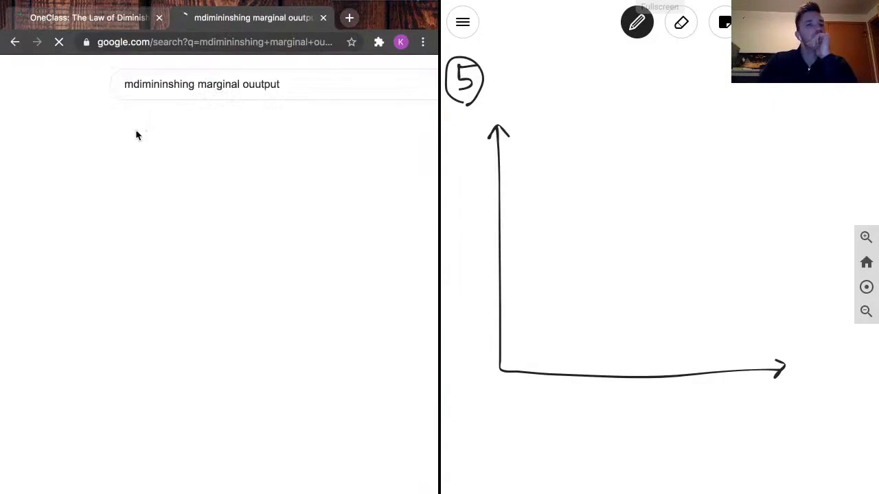
Switch to image results and browse the thumbnails, briefly previewing the ECON 150 diminishing returns chart.
{"action": "left_click", "coordinate": [242, 121]}
{"action": "scroll", "coordinate": [244, 327], "scroll_direction": "down", "scroll_amount": 1}
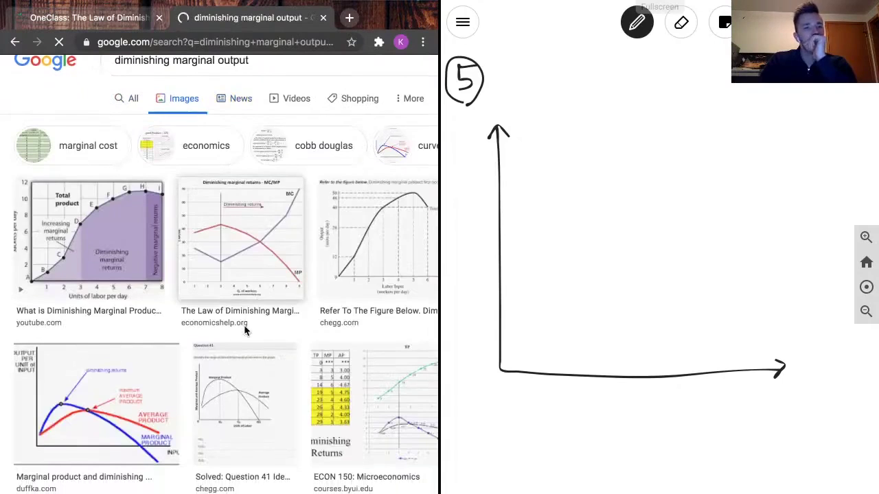
{"action": "scroll", "coordinate": [295, 295], "scroll_direction": "right", "scroll_amount": 3}
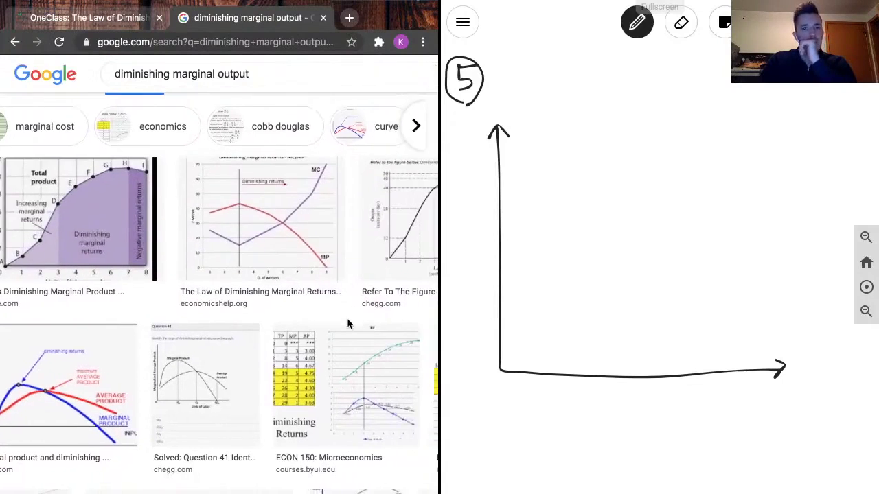
{"action": "scroll", "coordinate": [347, 317], "scroll_direction": "left", "scroll_amount": 3}
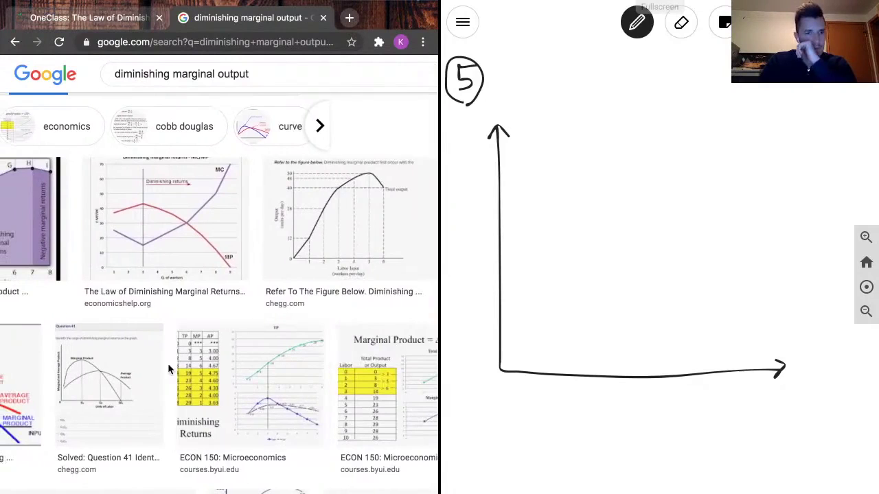
{"action": "scroll", "coordinate": [170, 369], "scroll_direction": "right", "scroll_amount": 3}
{"action": "left_click", "coordinate": [216, 386]}
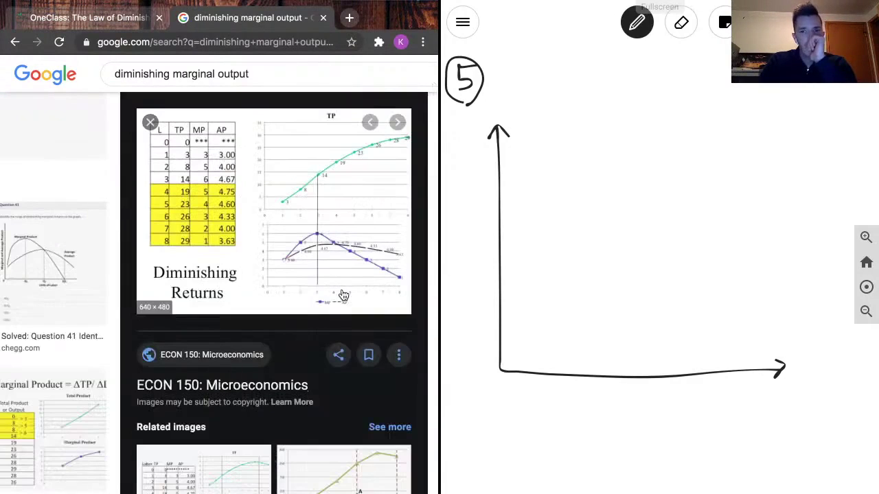
{"action": "scroll", "coordinate": [343, 295], "scroll_direction": "right", "scroll_amount": 1}
{"action": "left_click", "coordinate": [105, 122]}
{"action": "scroll", "coordinate": [182, 293], "scroll_direction": "down", "scroll_amount": 2}
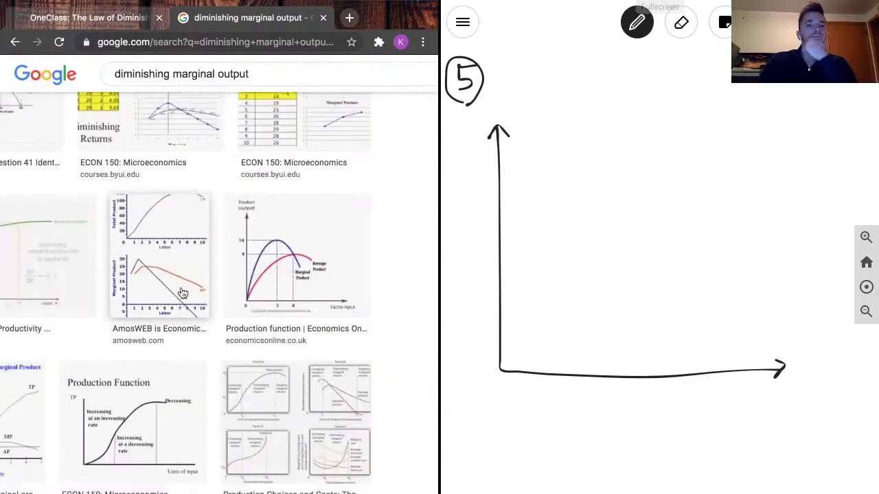
{"action": "scroll", "coordinate": [182, 294], "scroll_direction": "down", "scroll_amount": 1}
{"action": "scroll", "coordinate": [183, 293], "scroll_direction": "left", "scroll_amount": 2}
{"action": "scroll", "coordinate": [182, 294], "scroll_direction": "down", "scroll_amount": 2}
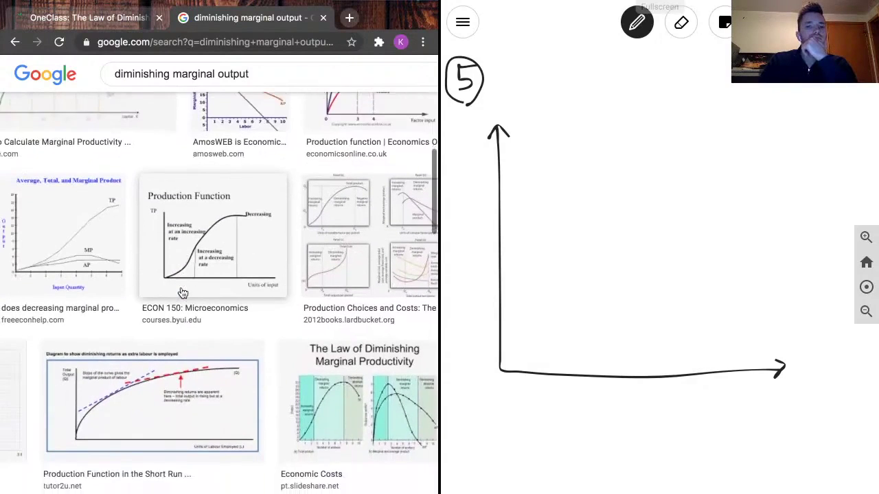
{"action": "scroll", "coordinate": [183, 294], "scroll_direction": "down", "scroll_amount": 1}
{"action": "scroll", "coordinate": [183, 294], "scroll_direction": "left", "scroll_amount": 1}
{"action": "scroll", "coordinate": [183, 294], "scroll_direction": "down", "scroll_amount": 2}
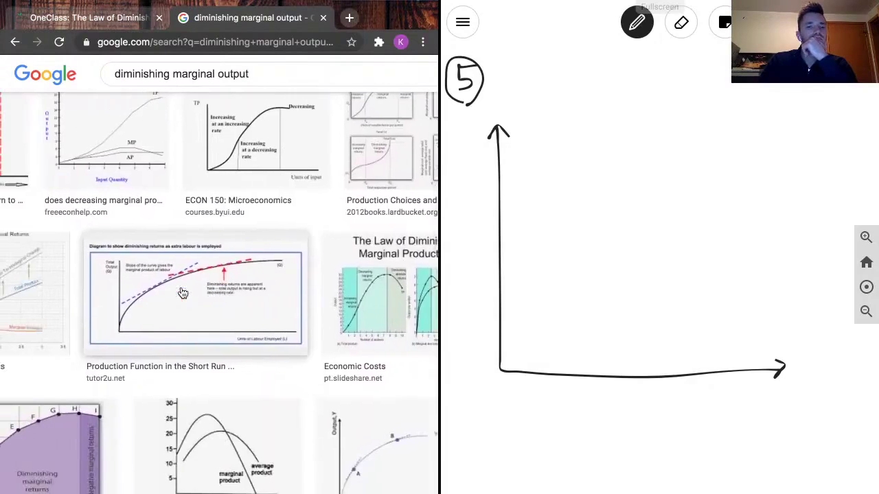
{"action": "scroll", "coordinate": [182, 294], "scroll_direction": "left", "scroll_amount": 2}
{"action": "scroll", "coordinate": [183, 294], "scroll_direction": "down", "scroll_amount": 4}
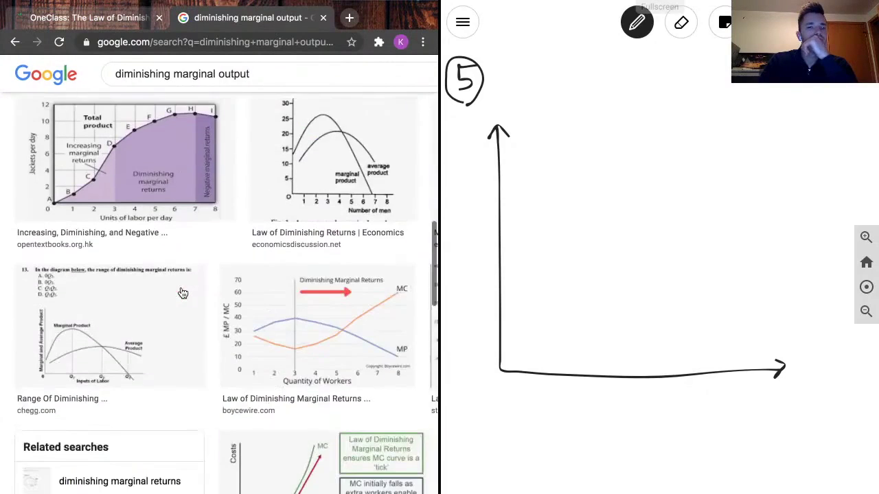
{"action": "scroll", "coordinate": [182, 294], "scroll_direction": "up", "scroll_amount": 10}
{"action": "scroll", "coordinate": [182, 293], "scroll_direction": "down", "scroll_amount": 1}
Change the image search to 'diminishing marginal returns' and preview the Law of Diminishing Returns chart.
{"action": "left_click_drag", "start_coordinate": [218, 84], "coordinate": [298, 84]}
{"action": "type", "text": "returns"}
{"action": "key", "text": "Return"}
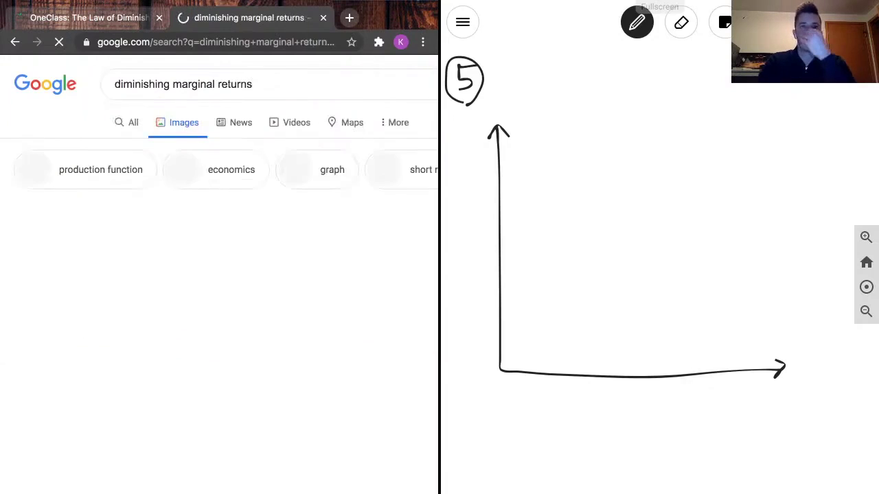
{"action": "scroll", "coordinate": [369, 250], "scroll_direction": "down", "scroll_amount": 3}
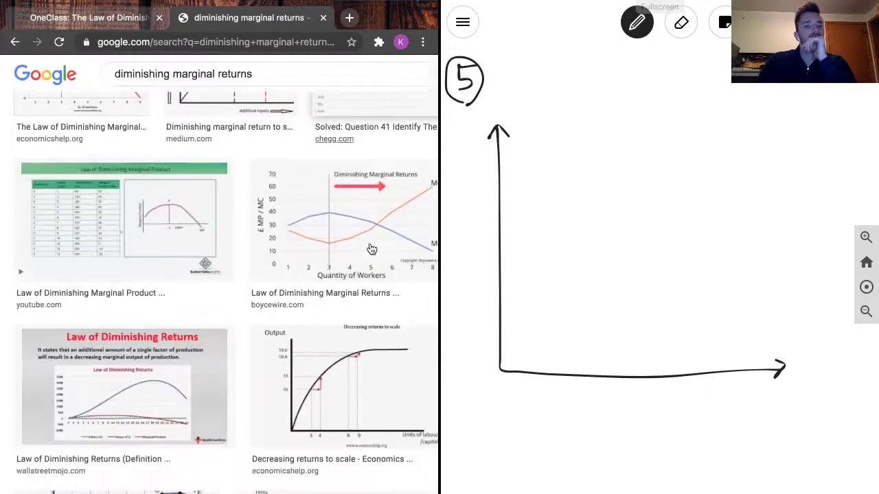
{"action": "scroll", "coordinate": [373, 312], "scroll_direction": "down", "scroll_amount": 2}
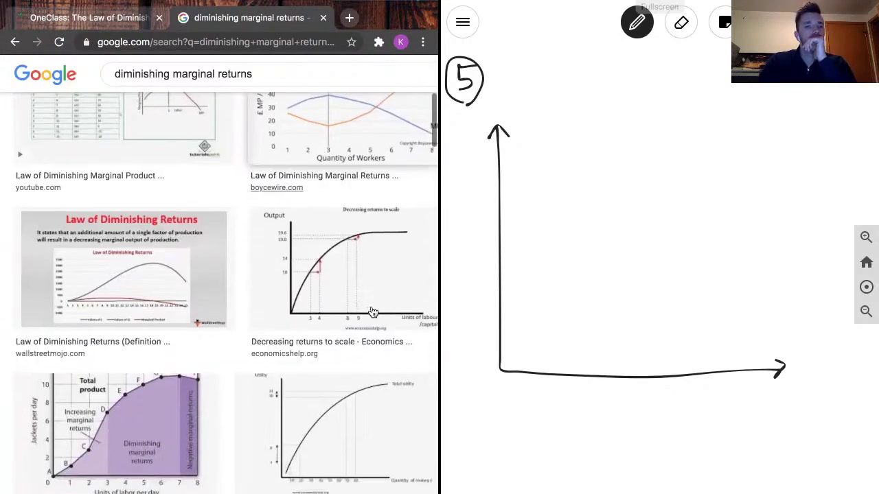
{"action": "scroll", "coordinate": [373, 313], "scroll_direction": "right", "scroll_amount": 1}
{"action": "left_click", "coordinate": [186, 242]}
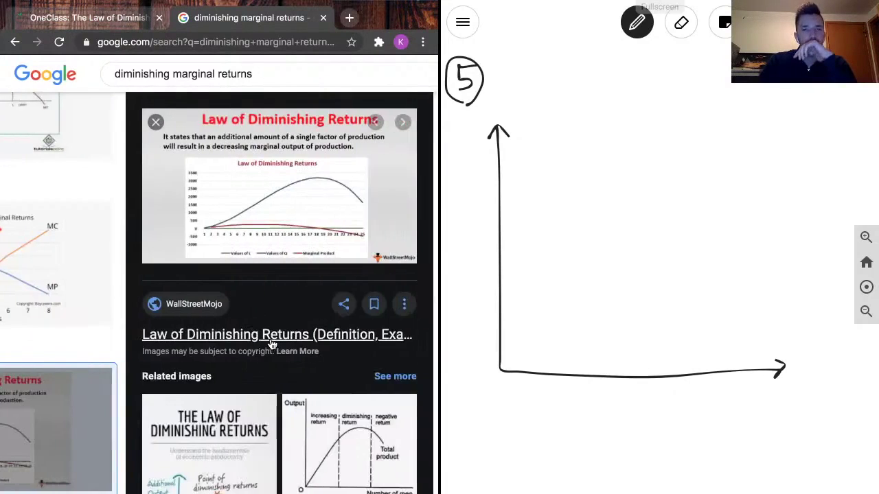
{"action": "scroll", "coordinate": [358, 261], "scroll_direction": "left", "scroll_amount": 5}
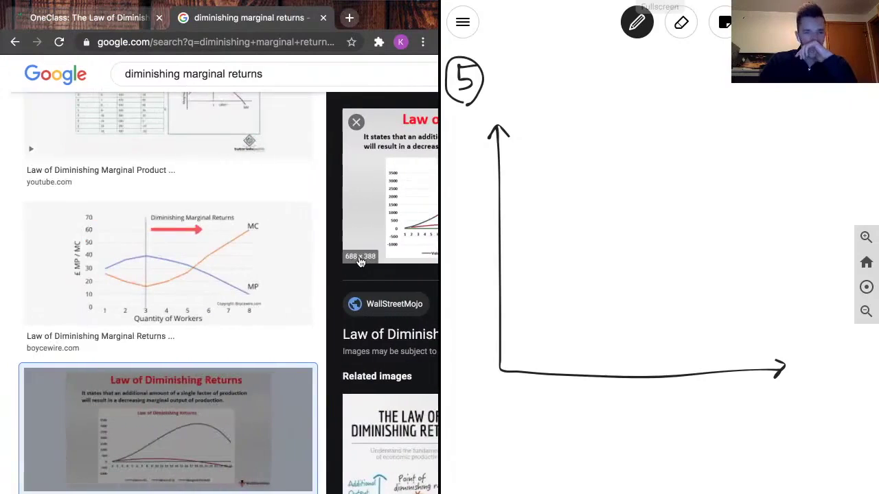
{"action": "left_click", "coordinate": [322, 17]}
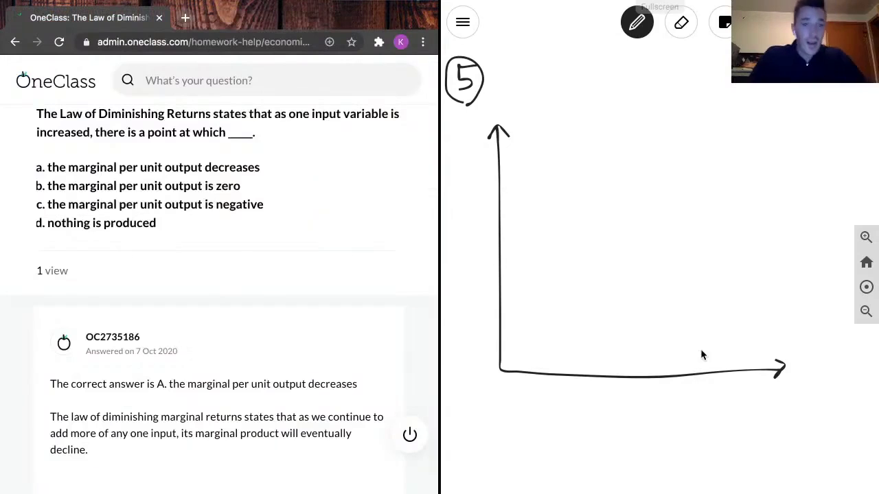
{"action": "scroll", "coordinate": [201, 299], "scroll_direction": "up", "scroll_amount": 1}
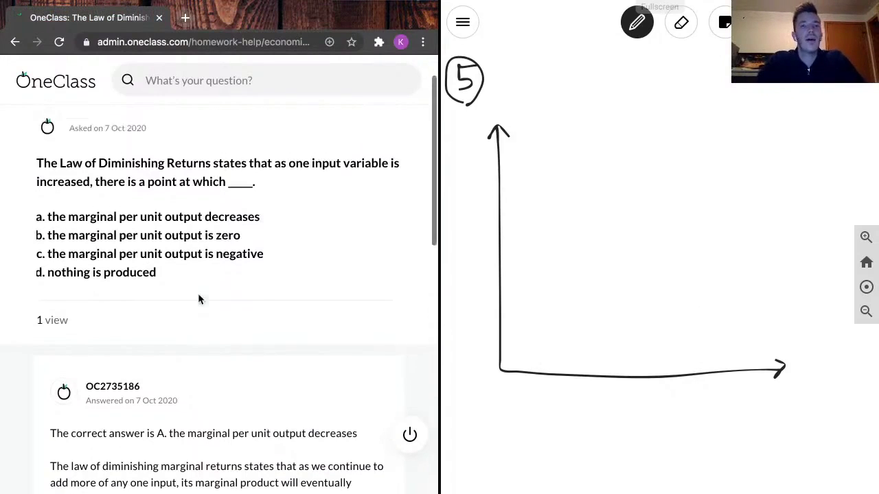
{"action": "scroll", "coordinate": [198, 299], "scroll_direction": "down", "scroll_amount": 1}
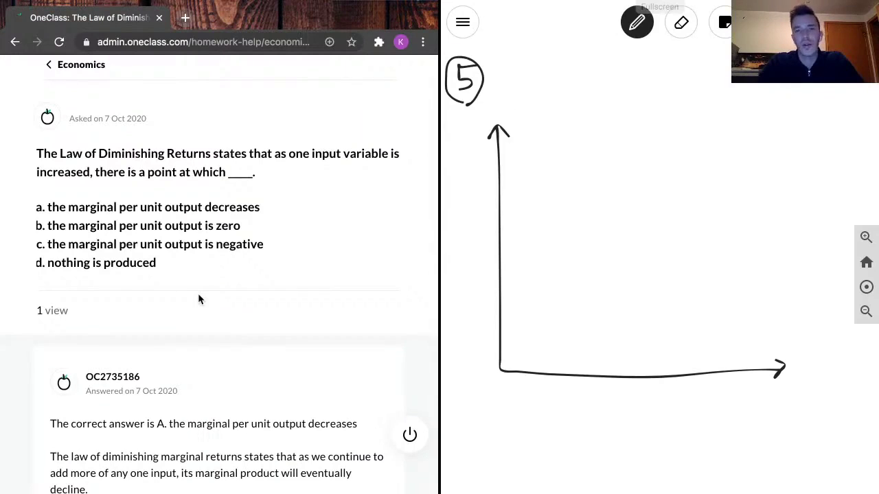
{"action": "left_click", "coordinate": [564, 337]}
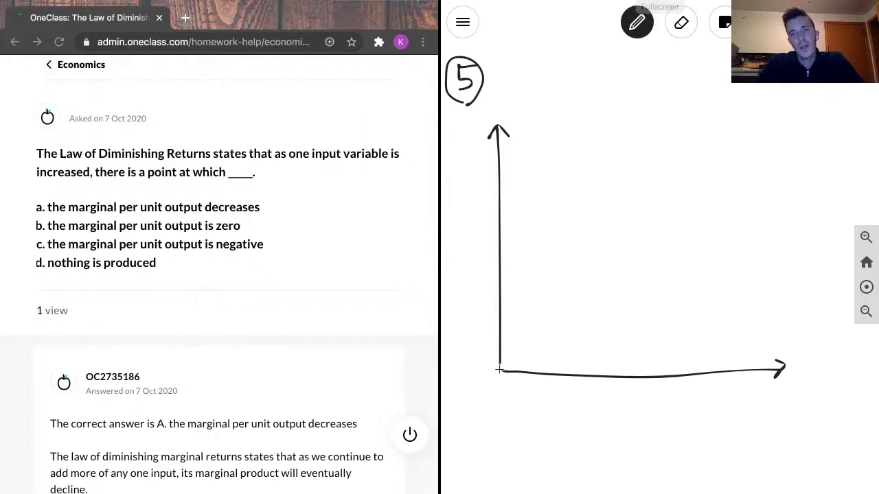
Draw a hump-shaped curve from the origin, a tangent on its rising part, a flat peak tangent, and circle the tangent point.
{"action": "mouse_move", "coordinate": [499, 370]}
{"action": "left_mouse_down"}
{"action": "mouse_move", "coordinate": [559, 269]}
{"action": "mouse_move", "coordinate": [659, 145]}
{"action": "mouse_move", "coordinate": [700, 137]}
{"action": "mouse_move", "coordinate": [779, 173]}
{"action": "left_mouse_up"}
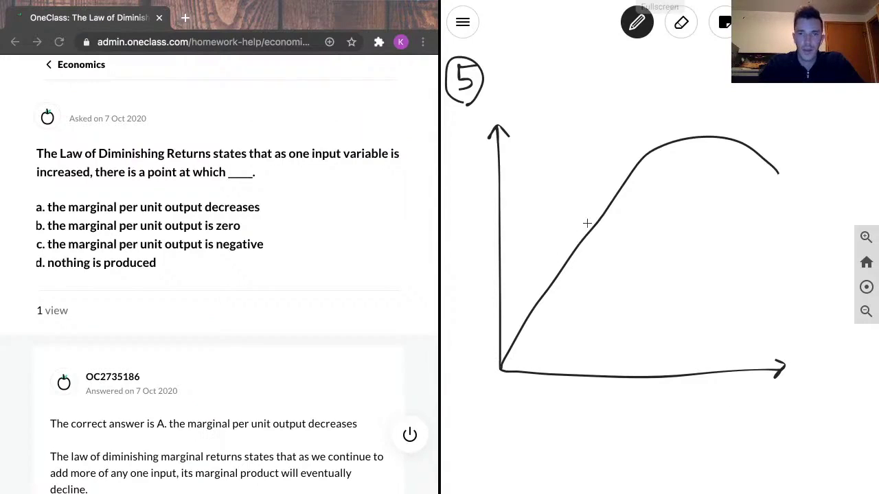
{"action": "mouse_move", "coordinate": [587, 223]}
{"action": "left_mouse_down"}
{"action": "mouse_move", "coordinate": [494, 350]}
{"action": "mouse_move", "coordinate": [591, 229]}
{"action": "mouse_move", "coordinate": [512, 329]}
{"action": "mouse_move", "coordinate": [541, 290]}
{"action": "left_mouse_up"}
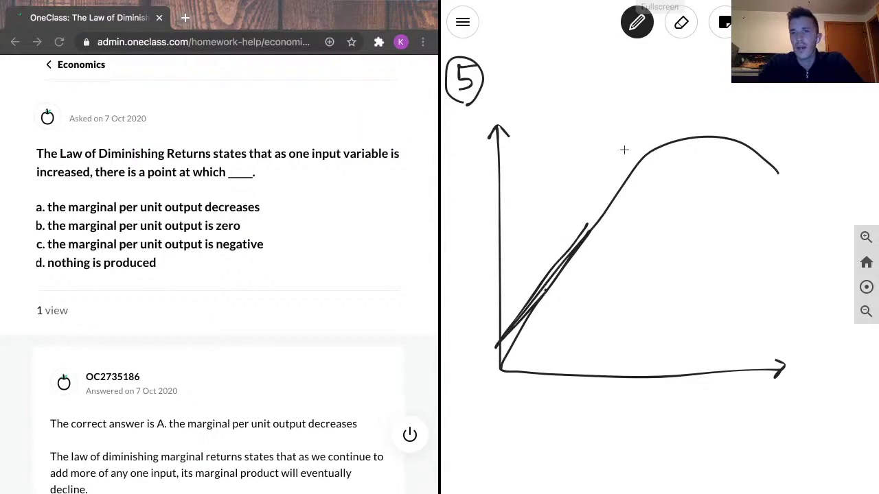
{"action": "mouse_move", "coordinate": [624, 150]}
{"action": "left_mouse_down"}
{"action": "mouse_move", "coordinate": [753, 124]}
{"action": "mouse_move", "coordinate": [631, 142]}
{"action": "mouse_move", "coordinate": [700, 132]}
{"action": "mouse_move", "coordinate": [688, 136]}
{"action": "left_mouse_up"}
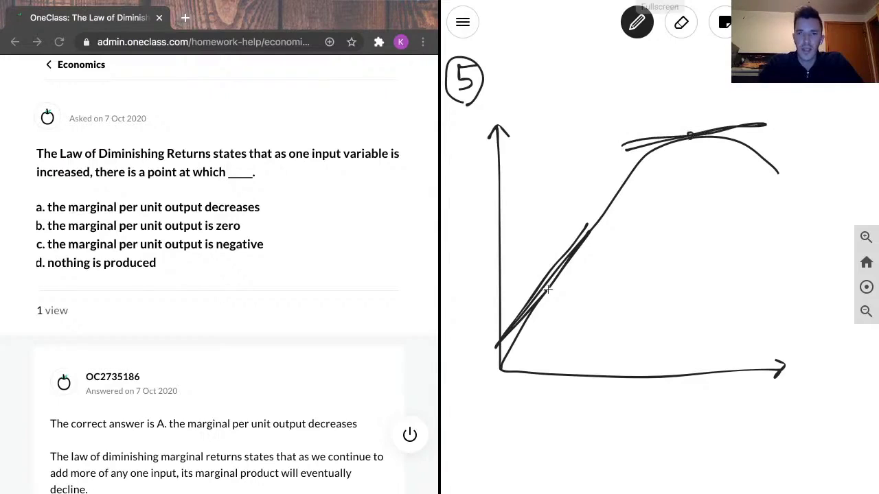
{"action": "left_click_drag", "start_coordinate": [547, 290], "coordinate": [543, 289]}
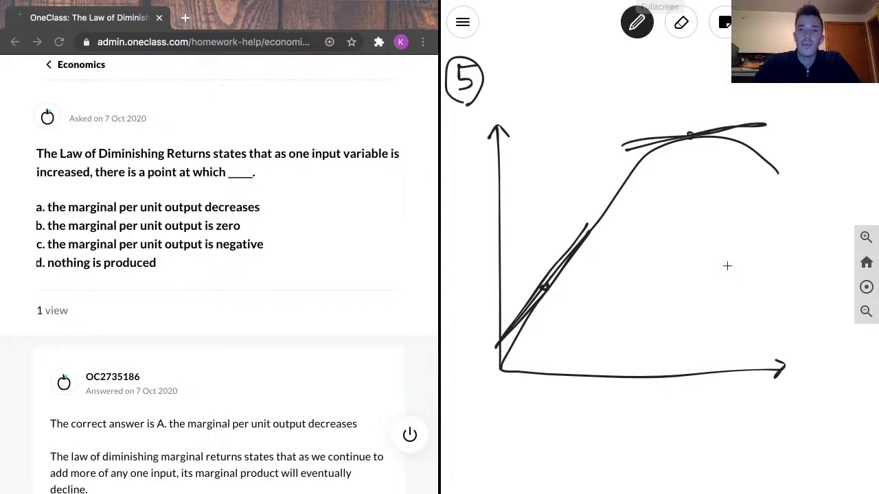
Write '$' by the x-axis arrow and 'uti' by the y-axis, and add a tick for $500.
{"action": "mouse_move", "coordinate": [818, 384]}
{"action": "left_mouse_down"}
{"action": "mouse_move", "coordinate": [798, 389]}
{"action": "mouse_move", "coordinate": [809, 408]}
{"action": "left_mouse_up"}
{"action": "left_click_drag", "start_coordinate": [815, 374], "coordinate": [815, 419]}
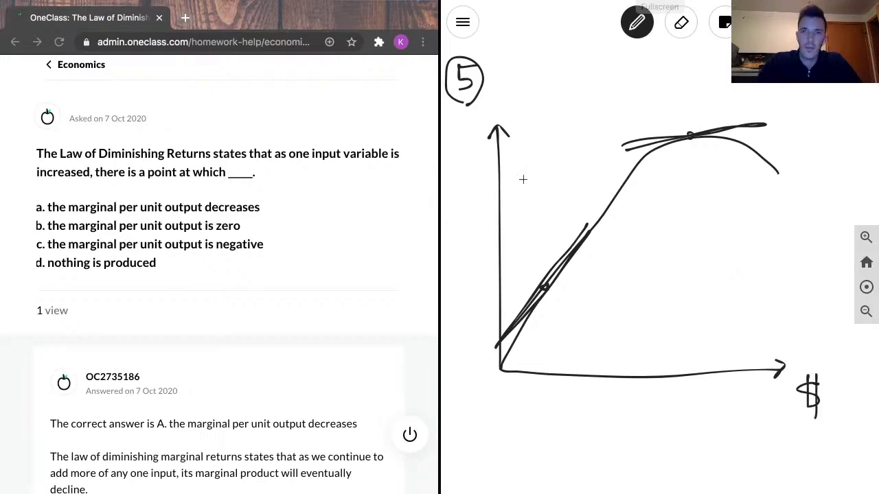
{"action": "mouse_move", "coordinate": [467, 126]}
{"action": "left_mouse_down"}
{"action": "mouse_move", "coordinate": [462, 147]}
{"action": "mouse_move", "coordinate": [469, 153]}
{"action": "mouse_move", "coordinate": [474, 138]}
{"action": "mouse_move", "coordinate": [478, 157]}
{"action": "left_mouse_up"}
{"action": "left_click", "coordinate": [482, 126]}
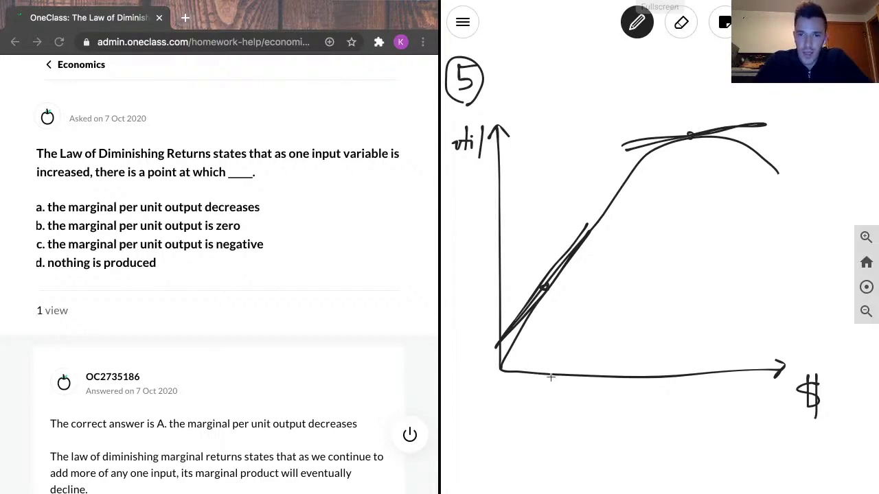
{"action": "mouse_move", "coordinate": [548, 375]}
{"action": "left_mouse_down"}
{"action": "mouse_move", "coordinate": [539, 408]}
{"action": "mouse_move", "coordinate": [556, 395]}
{"action": "mouse_move", "coordinate": [581, 404]}
{"action": "mouse_move", "coordinate": [575, 396]}
{"action": "left_mouse_up"}
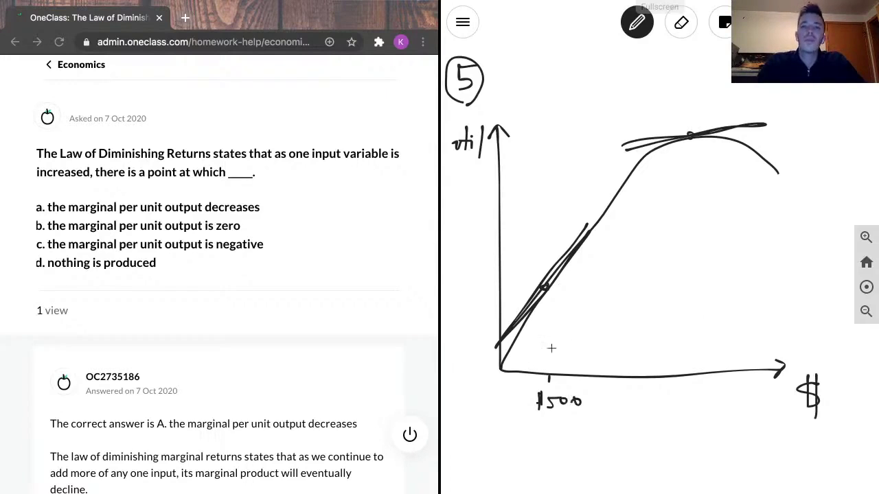
Draw dashed guides from $500 and $1000 up to the curve and across to the utility axis, labelling $1000.
{"action": "left_click_drag", "start_coordinate": [548, 358], "coordinate": [546, 285]}
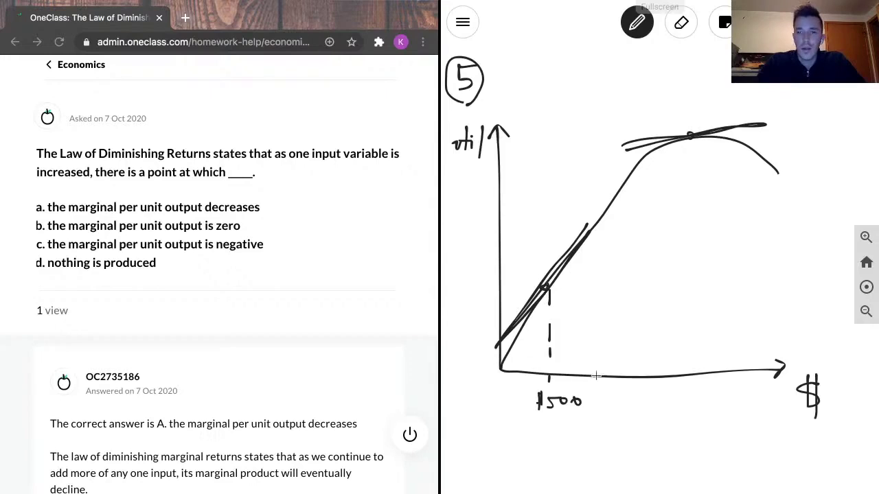
{"action": "left_click_drag", "start_coordinate": [588, 376], "coordinate": [589, 240]}
{"action": "mouse_move", "coordinate": [592, 390]}
{"action": "left_mouse_down"}
{"action": "mouse_move", "coordinate": [593, 422]}
{"action": "mouse_move", "coordinate": [557, 451]}
{"action": "mouse_move", "coordinate": [569, 435]}
{"action": "mouse_move", "coordinate": [574, 451]}
{"action": "mouse_move", "coordinate": [582, 434]}
{"action": "mouse_move", "coordinate": [588, 455]}
{"action": "mouse_move", "coordinate": [587, 433]}
{"action": "mouse_move", "coordinate": [618, 448]}
{"action": "mouse_move", "coordinate": [607, 429]}
{"action": "left_mouse_up"}
{"action": "left_click_drag", "start_coordinate": [547, 289], "coordinate": [514, 289]}
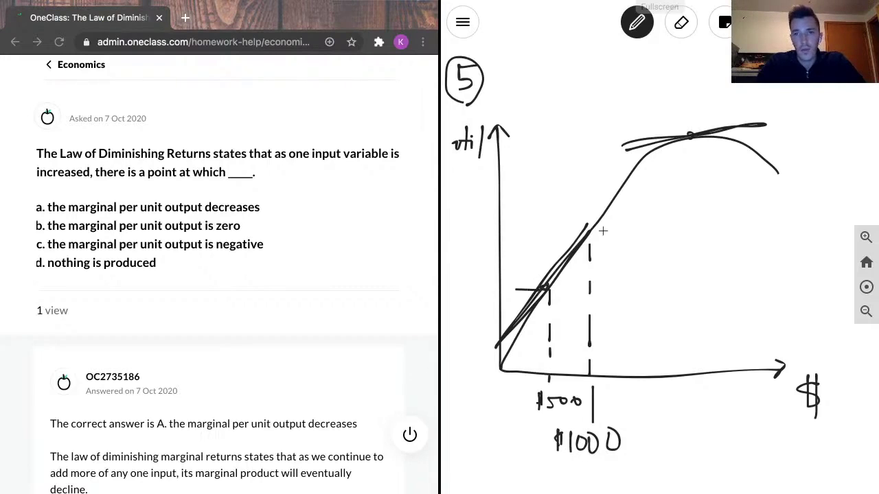
{"action": "left_click_drag", "start_coordinate": [584, 233], "coordinate": [501, 238]}
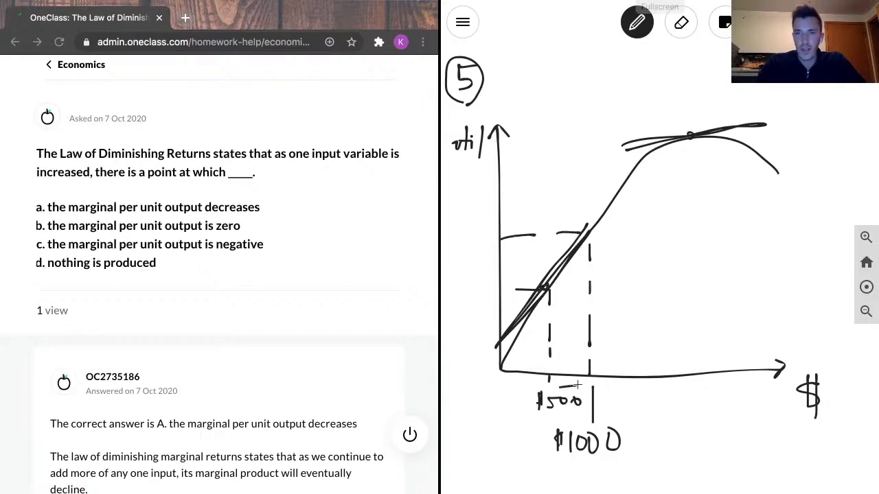
Add arrows for the $500-to-$1000 increase and the utility gain, plus a dashed line down from the peak.
{"action": "left_click_drag", "start_coordinate": [567, 387], "coordinate": [587, 385]}
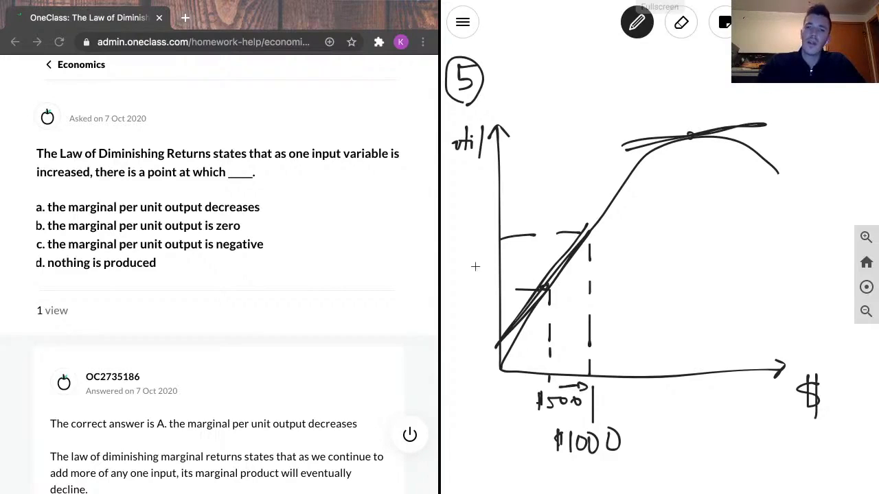
{"action": "mouse_move", "coordinate": [487, 286]}
{"action": "left_mouse_down"}
{"action": "mouse_move", "coordinate": [488, 242]}
{"action": "mouse_move", "coordinate": [499, 246]}
{"action": "left_mouse_up"}
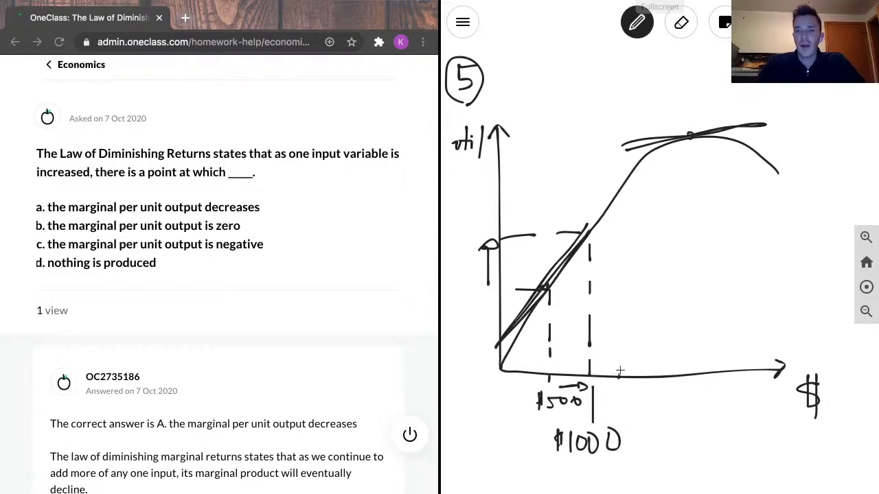
{"action": "left_click_drag", "start_coordinate": [622, 370], "coordinate": [624, 383]}
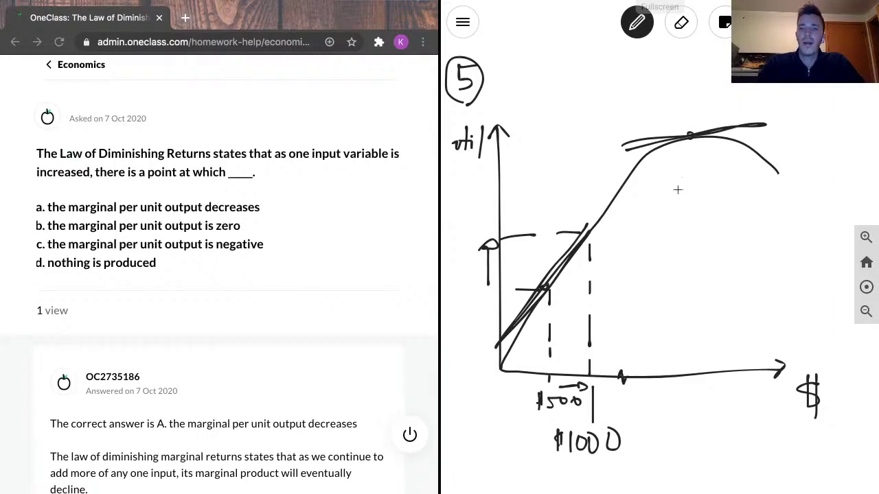
{"action": "mouse_move", "coordinate": [689, 143]}
{"action": "left_mouse_down"}
{"action": "mouse_move", "coordinate": [692, 372]}
{"action": "mouse_move", "coordinate": [665, 406]}
{"action": "mouse_move", "coordinate": [670, 415]}
{"action": "left_mouse_up"}
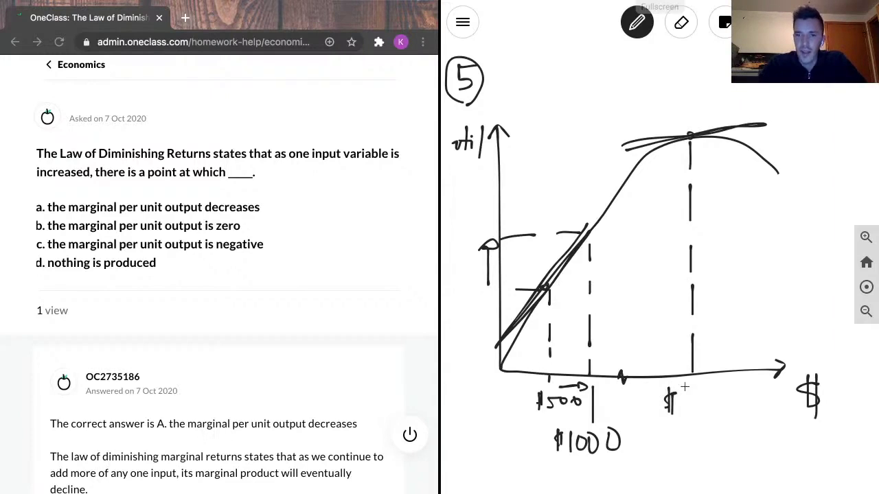
Erase the misdrawn dollar mark below the axis and return to the pen.
{"action": "left_click", "coordinate": [676, 402]}
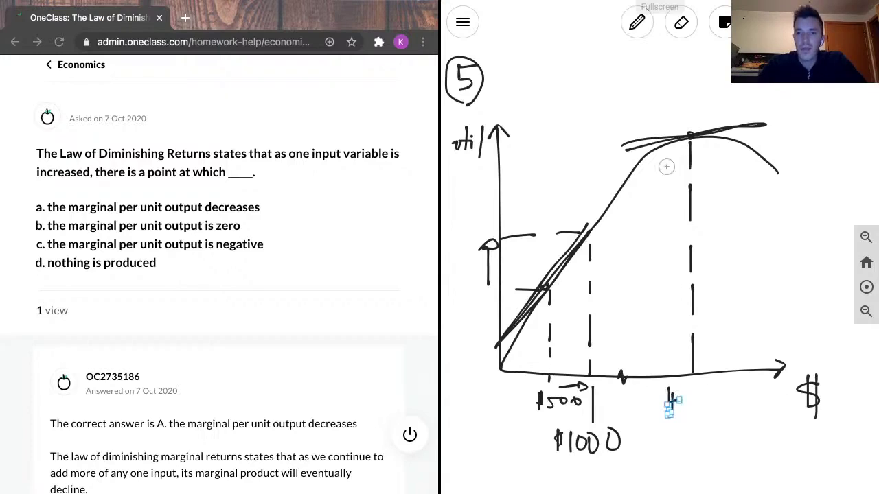
{"action": "left_click", "coordinate": [681, 22]}
{"action": "left_click", "coordinate": [669, 405]}
{"action": "left_click", "coordinate": [631, 20]}
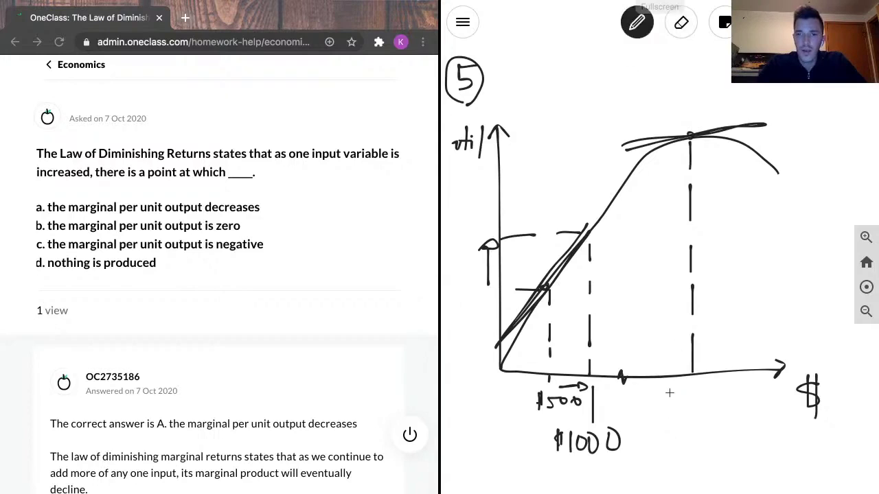
Write '$3B' under the peak's dashed line, add a tick past it, and write a second dollar amount beneath.
{"action": "mouse_move", "coordinate": [668, 392]}
{"action": "left_mouse_down"}
{"action": "mouse_move", "coordinate": [665, 412]}
{"action": "mouse_move", "coordinate": [681, 395]}
{"action": "mouse_move", "coordinate": [691, 401]}
{"action": "mouse_move", "coordinate": [695, 389]}
{"action": "mouse_move", "coordinate": [696, 398]}
{"action": "left_mouse_up"}
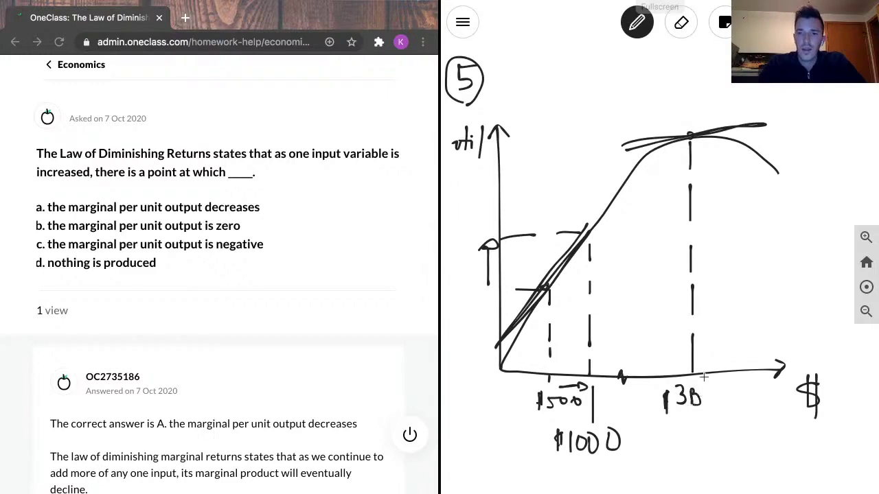
{"action": "left_click_drag", "start_coordinate": [707, 374], "coordinate": [708, 382]}
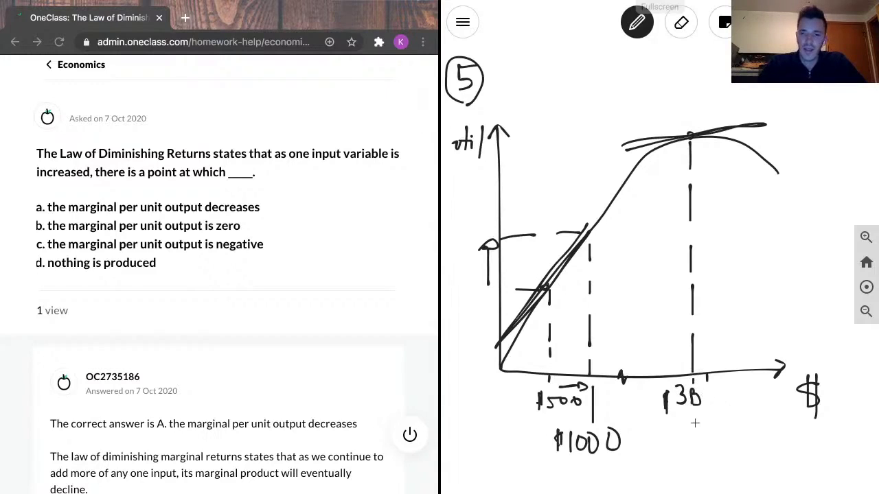
{"action": "mouse_move", "coordinate": [693, 428]}
{"action": "left_mouse_down"}
{"action": "mouse_move", "coordinate": [702, 418]}
{"action": "mouse_move", "coordinate": [709, 438]}
{"action": "mouse_move", "coordinate": [704, 421]}
{"action": "mouse_move", "coordinate": [714, 435]}
{"action": "mouse_move", "coordinate": [723, 429]}
{"action": "mouse_move", "coordinate": [718, 419]}
{"action": "mouse_move", "coordinate": [730, 438]}
{"action": "mouse_move", "coordinate": [736, 430]}
{"action": "left_mouse_up"}
Retrace the flat peak tangent, loop a stroke around the utility-gain arrow, and mark the peak line's utility-axis intercept.
{"action": "left_click_drag", "start_coordinate": [696, 135], "coordinate": [633, 138]}
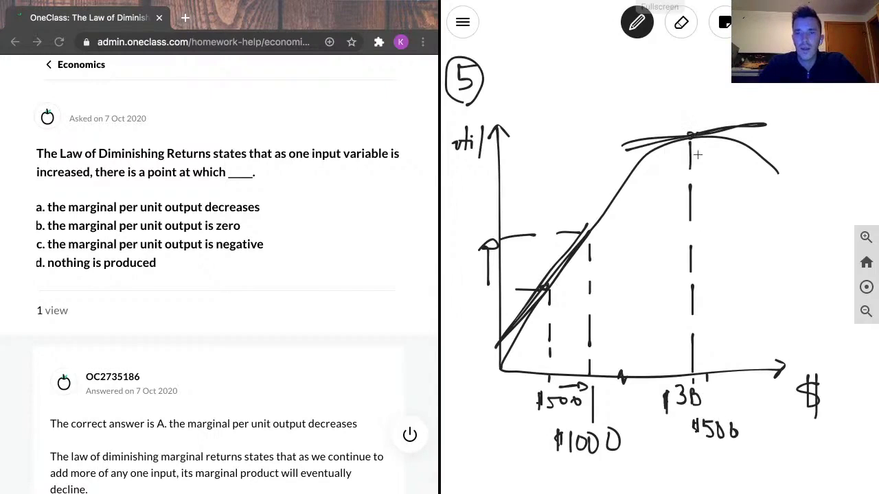
{"action": "mouse_move", "coordinate": [690, 138]}
{"action": "left_mouse_down"}
{"action": "mouse_move", "coordinate": [503, 144]}
{"action": "mouse_move", "coordinate": [692, 135]}
{"action": "left_mouse_up"}
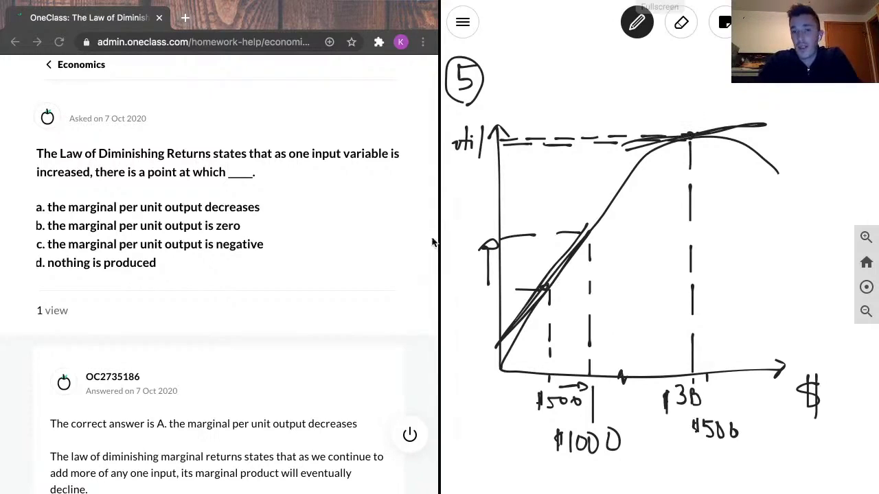
{"action": "left_click_drag", "start_coordinate": [484, 302], "coordinate": [476, 287]}
{"action": "left_click_drag", "start_coordinate": [489, 255], "coordinate": [473, 289]}
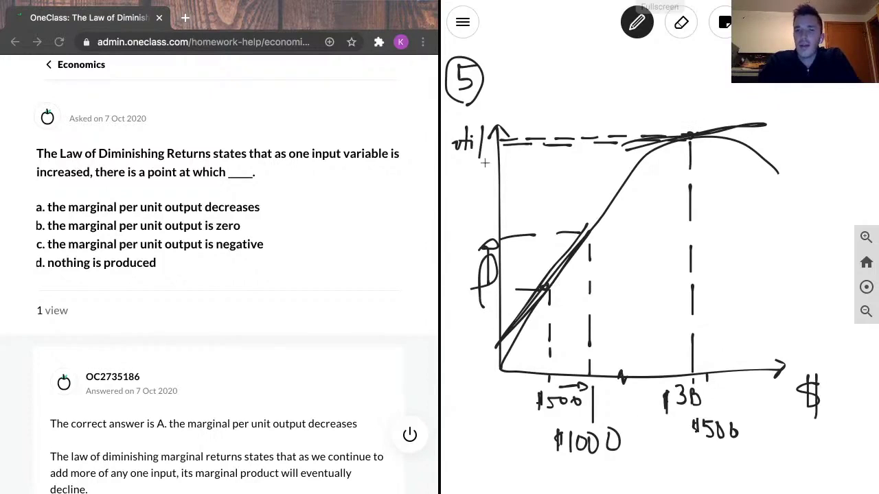
{"action": "mouse_move", "coordinate": [500, 137]}
{"action": "left_mouse_down"}
{"action": "mouse_move", "coordinate": [507, 145]}
{"action": "mouse_move", "coordinate": [493, 144]}
{"action": "left_mouse_up"}
Comment "that's correct." on the OneClass solution and mark it Solution is correct.
{"action": "scroll", "coordinate": [248, 261], "scroll_direction": "down", "scroll_amount": 5}
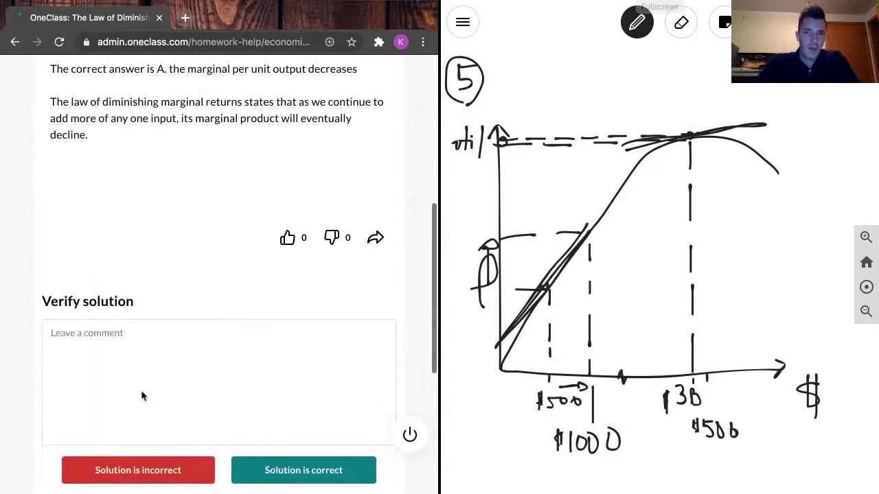
{"action": "left_click", "coordinate": [163, 389]}
{"action": "type", "text": "that's"}
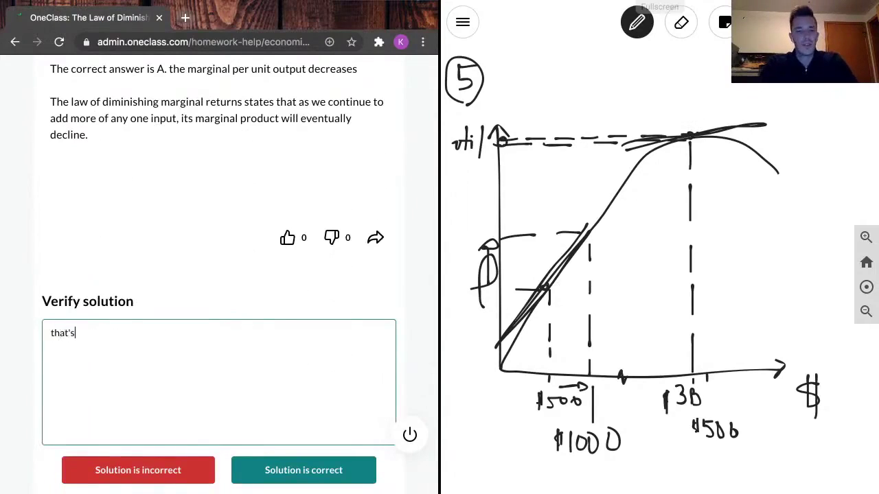
{"action": "type", "text": " correct."}
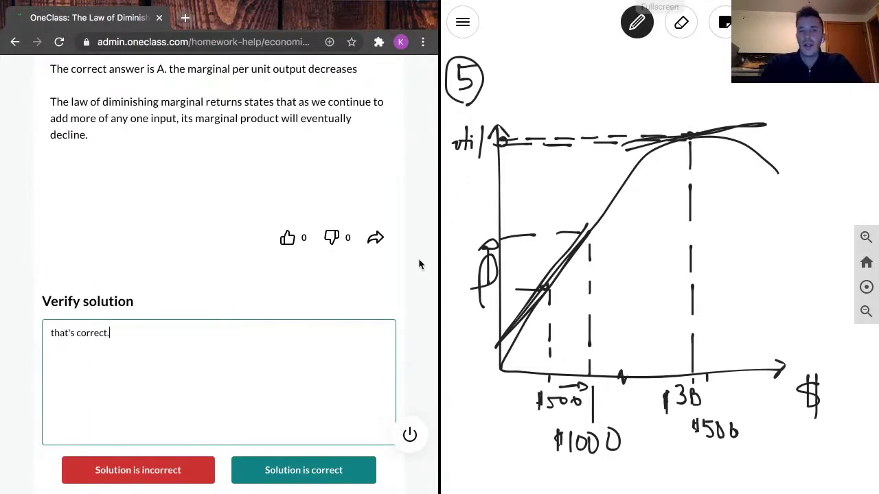
{"action": "left_click", "coordinate": [315, 469]}
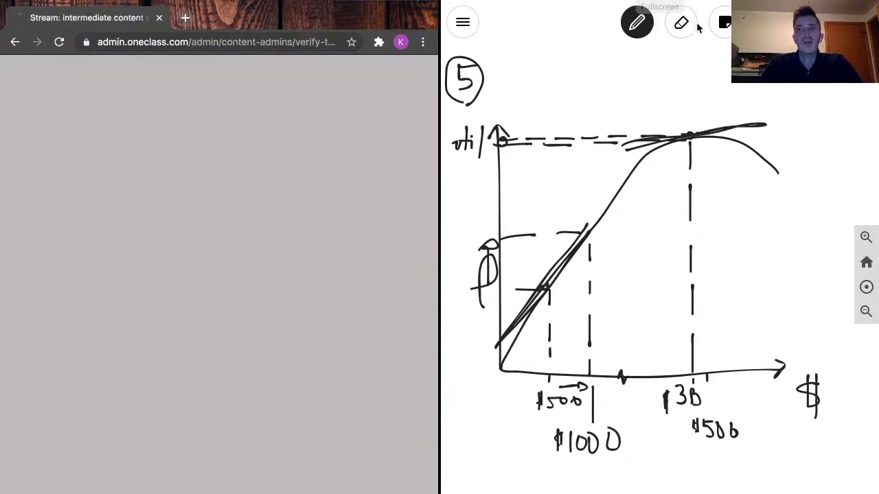